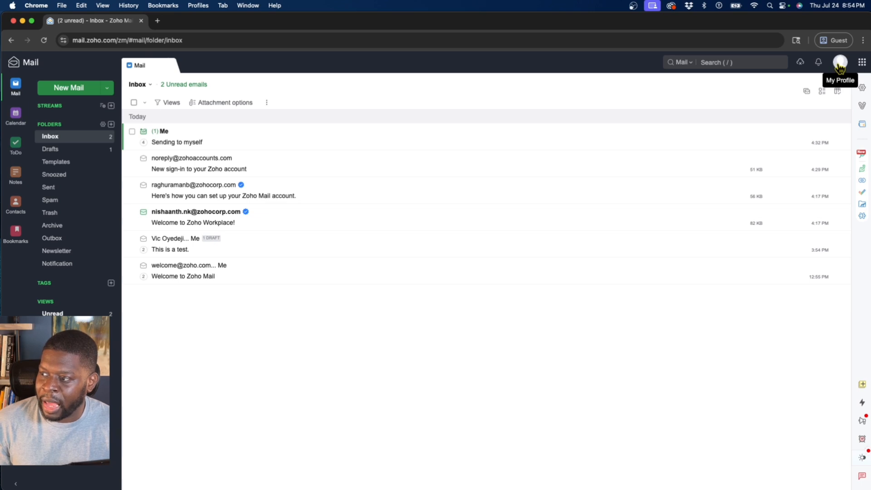
- Launch the Admin Console from the profile panel and switch to its new browser tab
{"action": "left_click", "coordinate": [839, 67]}
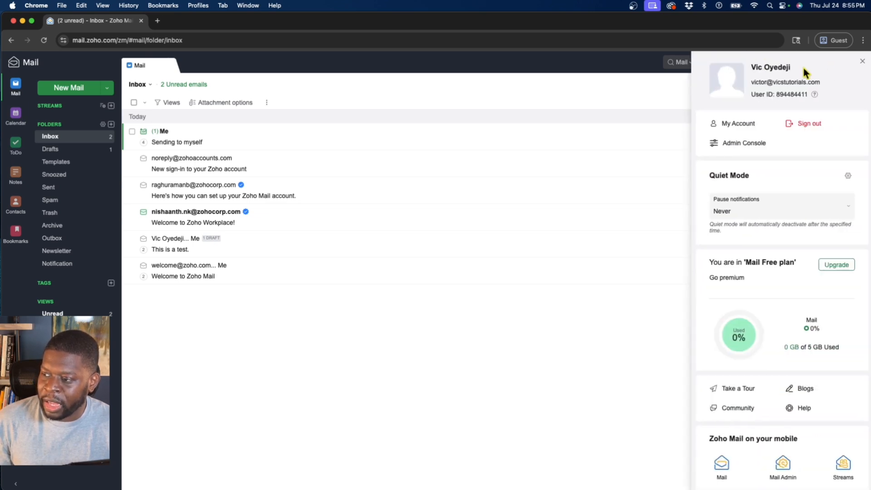
{"action": "left_click", "coordinate": [742, 144]}
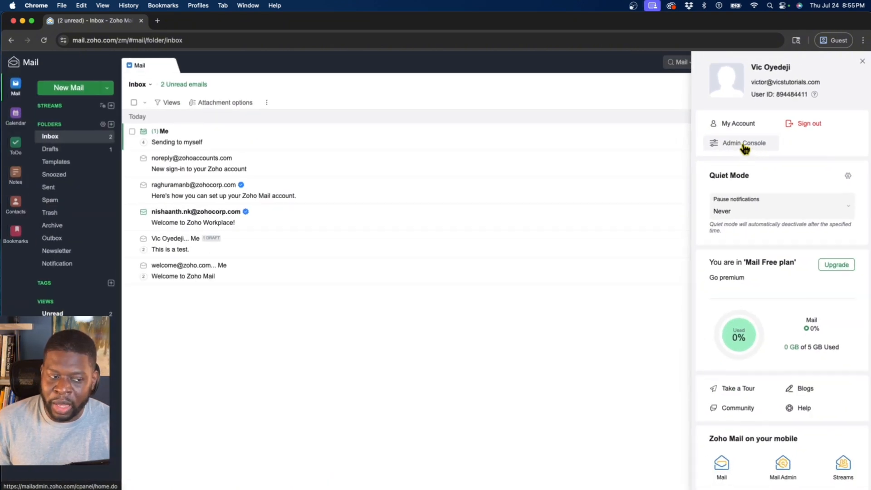
{"action": "left_click", "coordinate": [743, 144]}
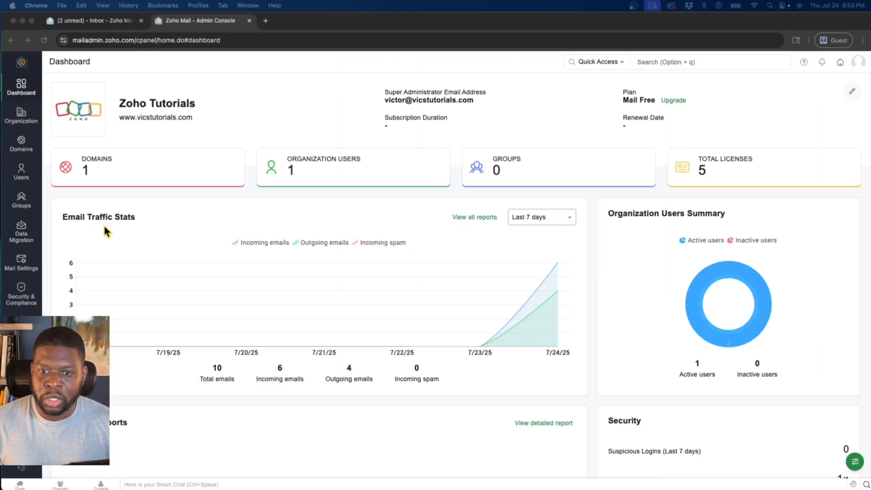
{"action": "left_click", "coordinate": [107, 231]}
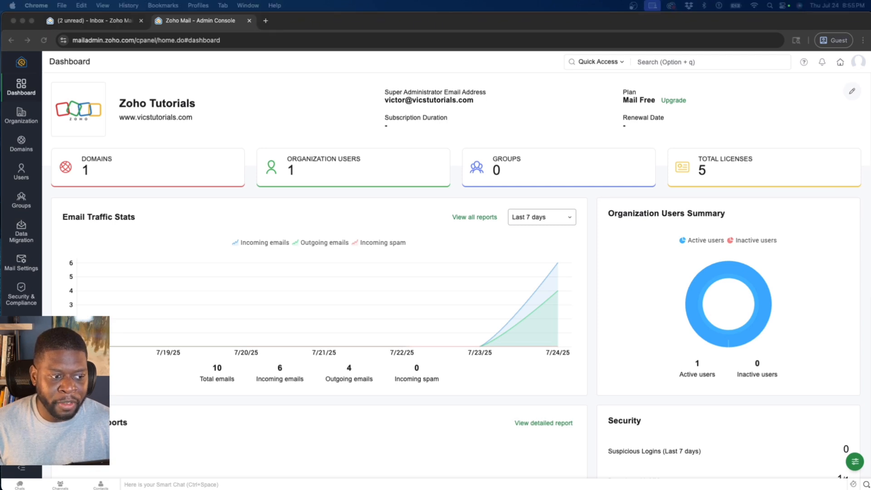
{"action": "left_click", "coordinate": [96, 119]}
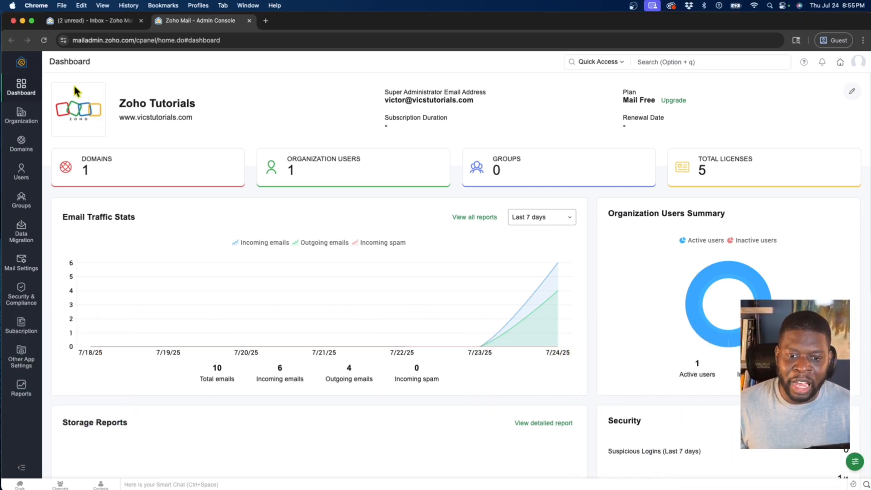
- Open the Users list and view the existing user's other email addresses
{"action": "mouse_move", "coordinate": [16, 176]}
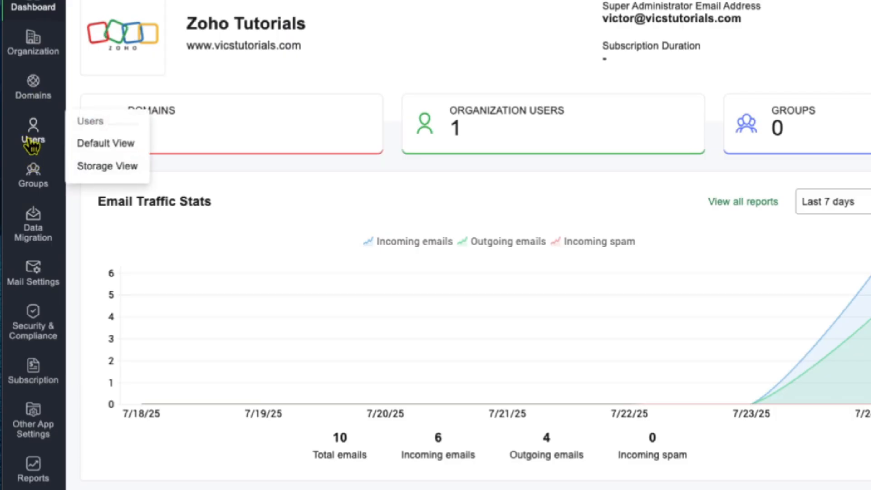
{"action": "left_click", "coordinate": [32, 144]}
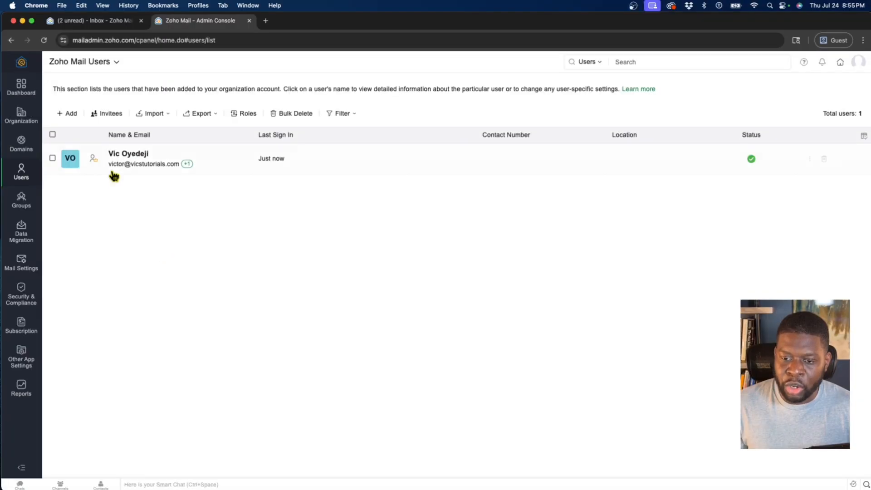
{"action": "left_click", "coordinate": [187, 164]}
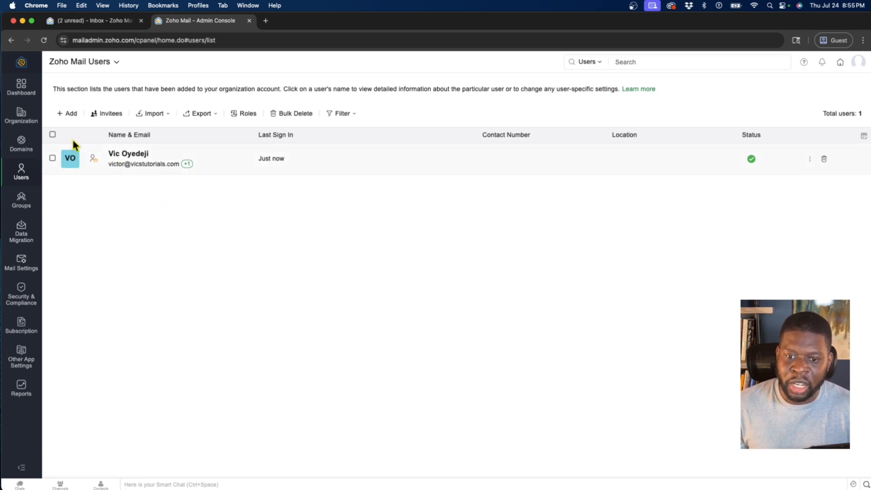
- Start an Add user form with a first name, then abandon it and go back to the users list
{"action": "left_click", "coordinate": [66, 114]}
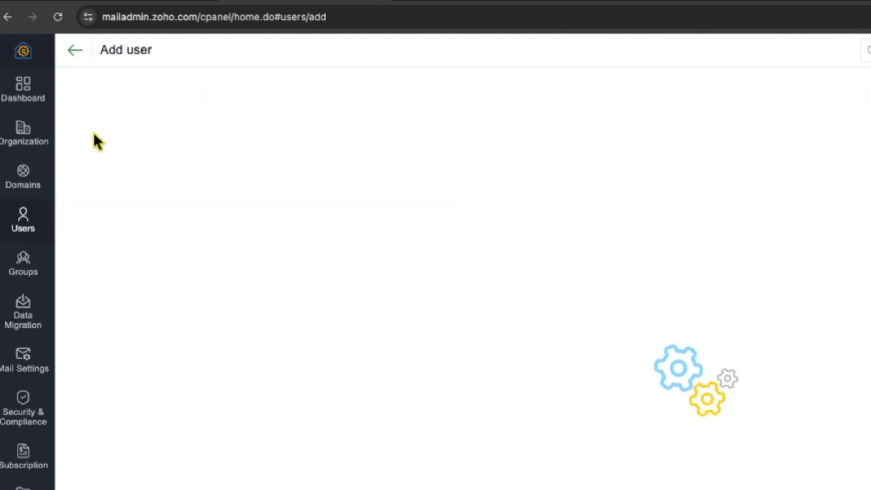
{"action": "left_click", "coordinate": [386, 408]}
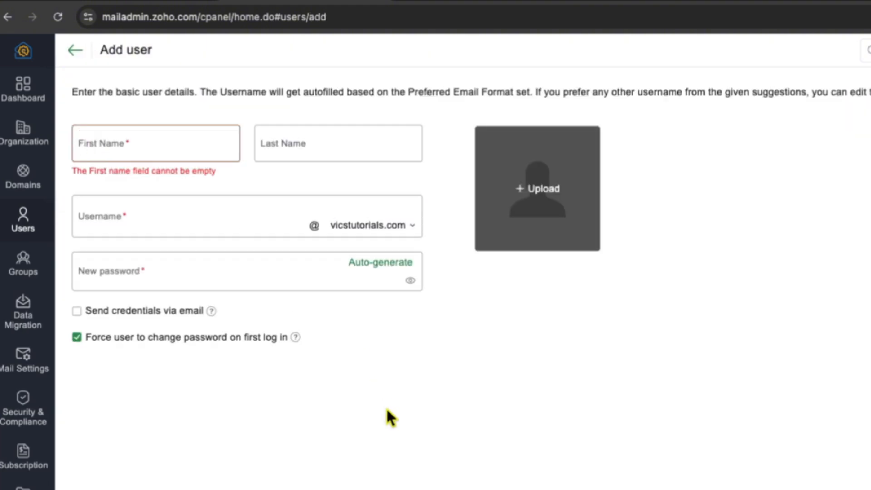
{"action": "left_click", "coordinate": [175, 156]}
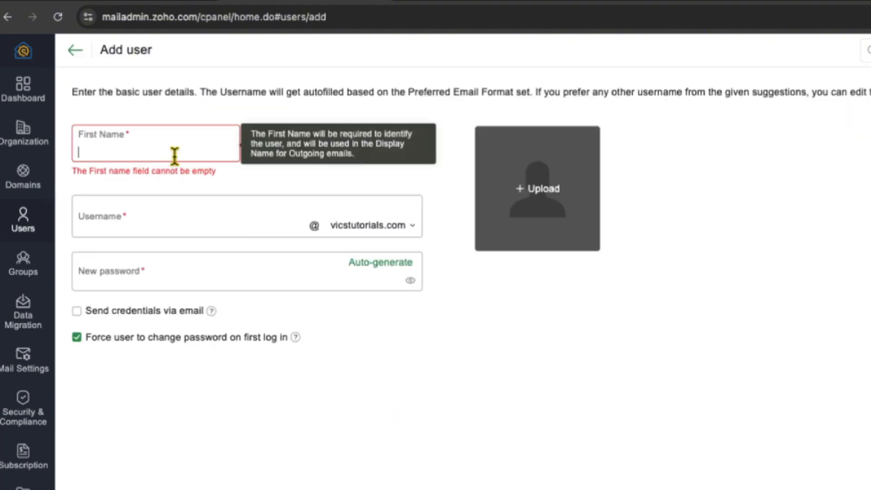
{"action": "type", "text": "Charity"}
{"action": "key", "text": "Tab"}
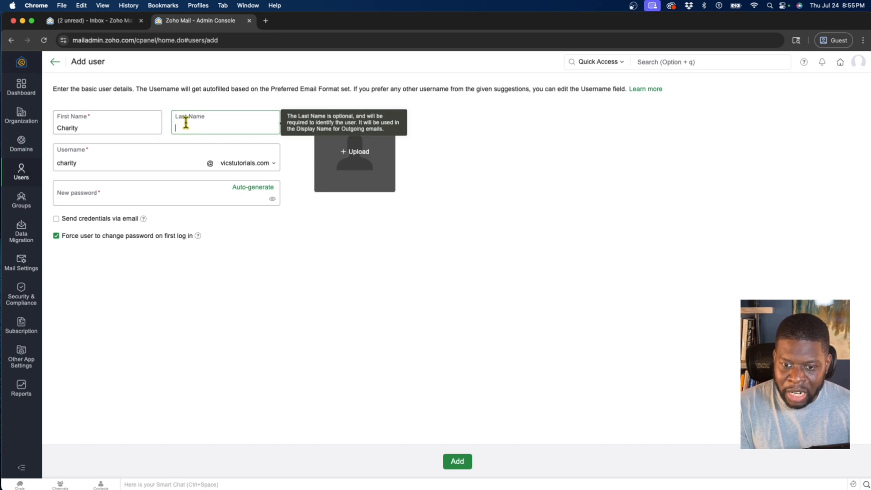
{"action": "left_click", "coordinate": [226, 220]}
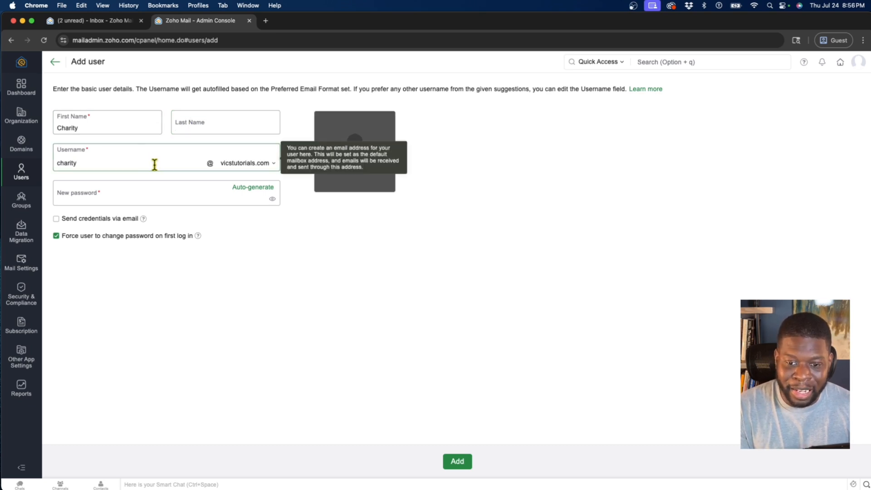
{"action": "double_click", "coordinate": [79, 162]}
{"action": "key", "text": "Left"}
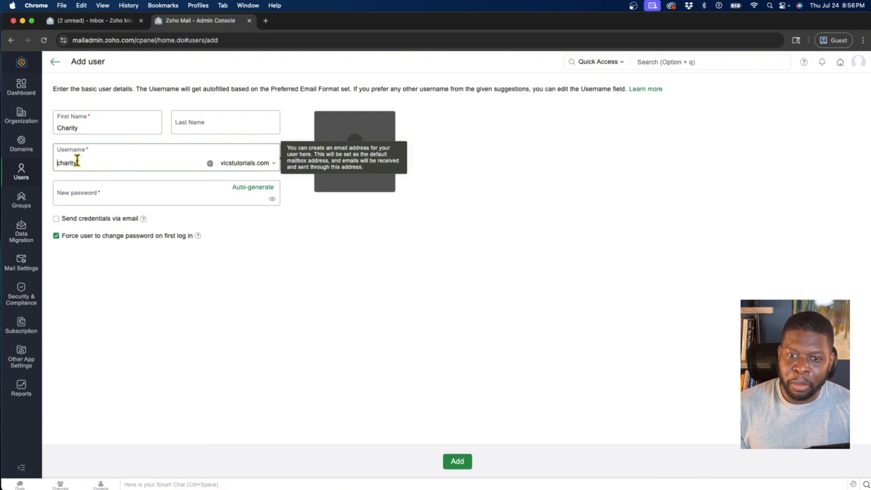
{"action": "left_click", "coordinate": [54, 63]}
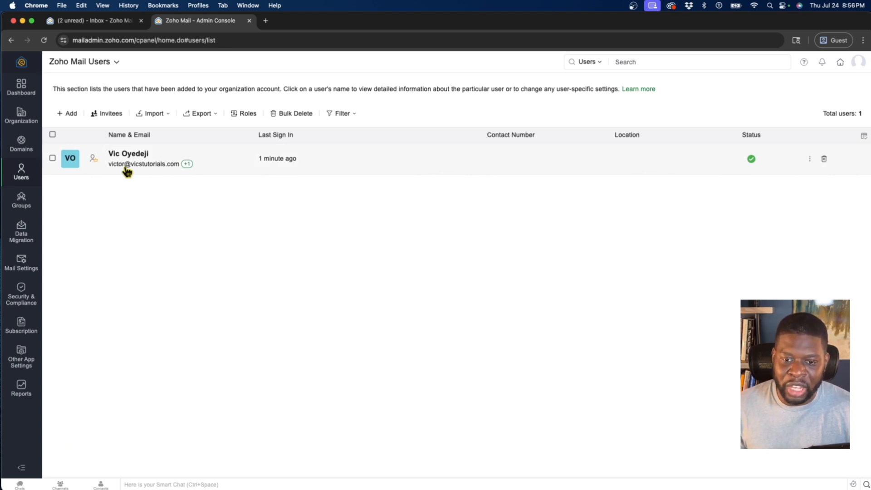
- Enter the new user's first name, check the autofilled vicstutorials.com username, and set a password
{"action": "left_click", "coordinate": [67, 113]}
{"action": "type", "text": "Charity"}
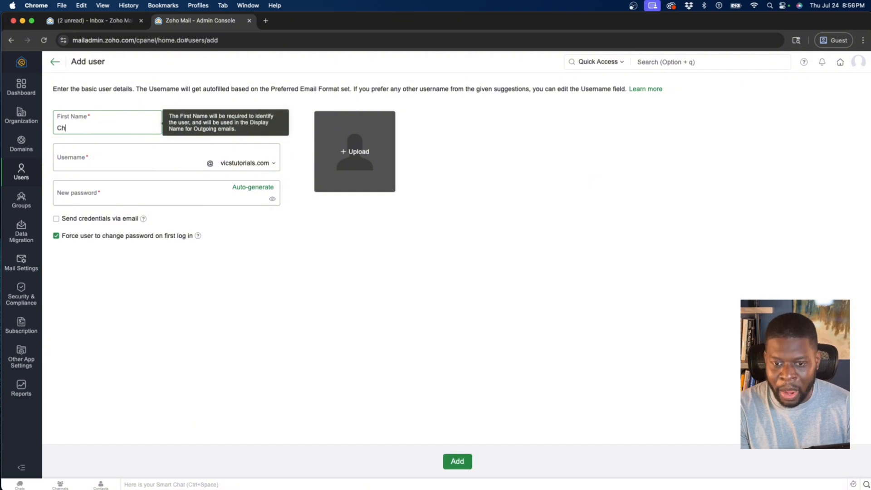
{"action": "key", "text": "Tab"}
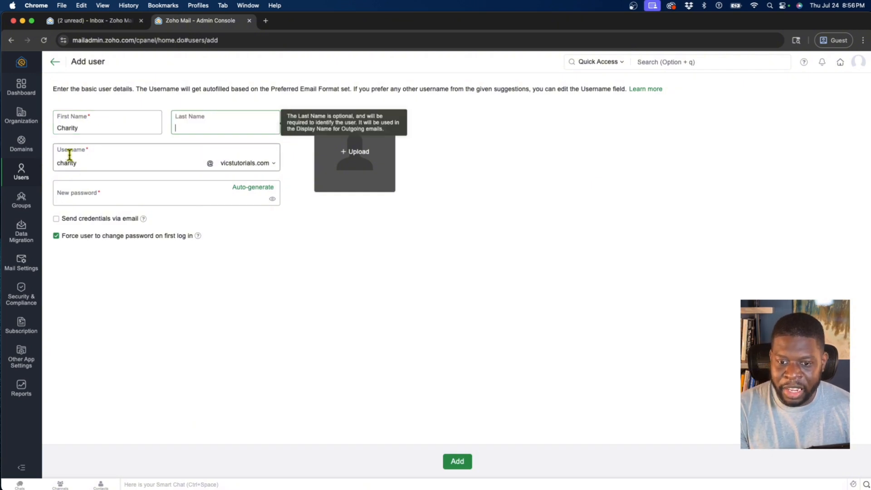
{"action": "left_click_drag", "start_coordinate": [82, 166], "coordinate": [53, 167]}
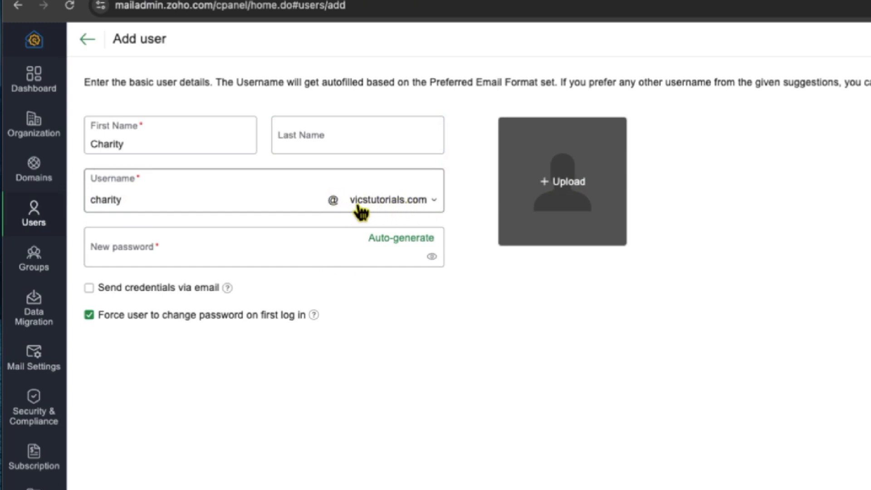
{"action": "left_click", "coordinate": [211, 244]}
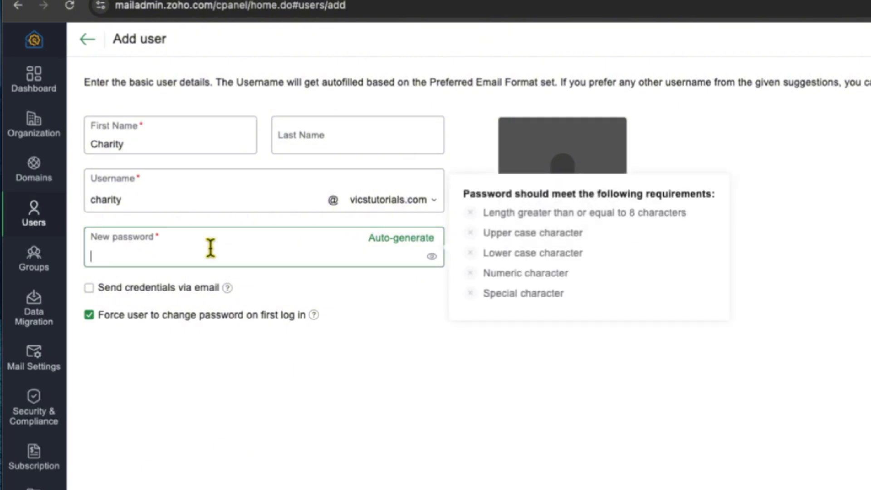
{"action": "type", "text": "••••••••••"}
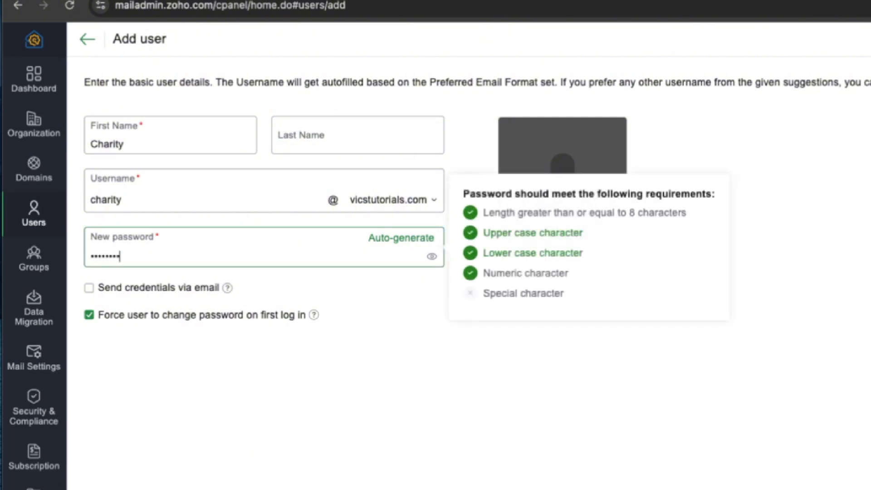
{"action": "left_click", "coordinate": [303, 294]}
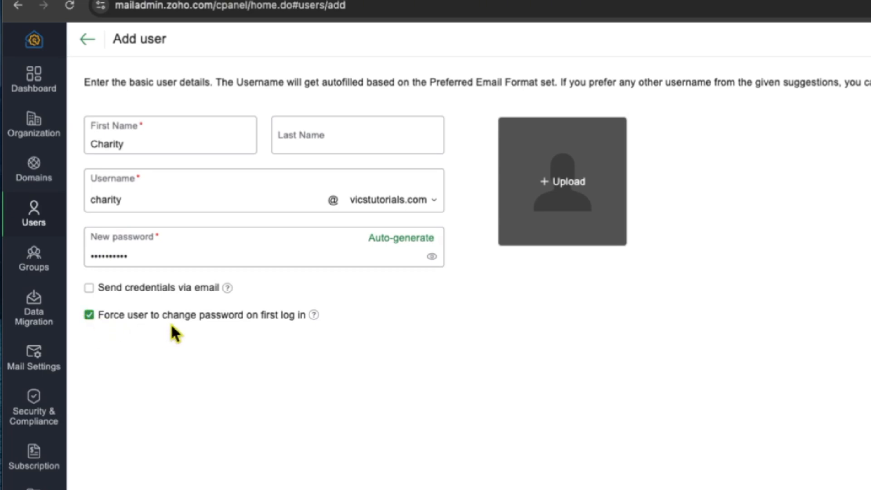
- Edit the credentials recipient field, then untick forced first-login password change and credential emailing
{"action": "left_click", "coordinate": [89, 289]}
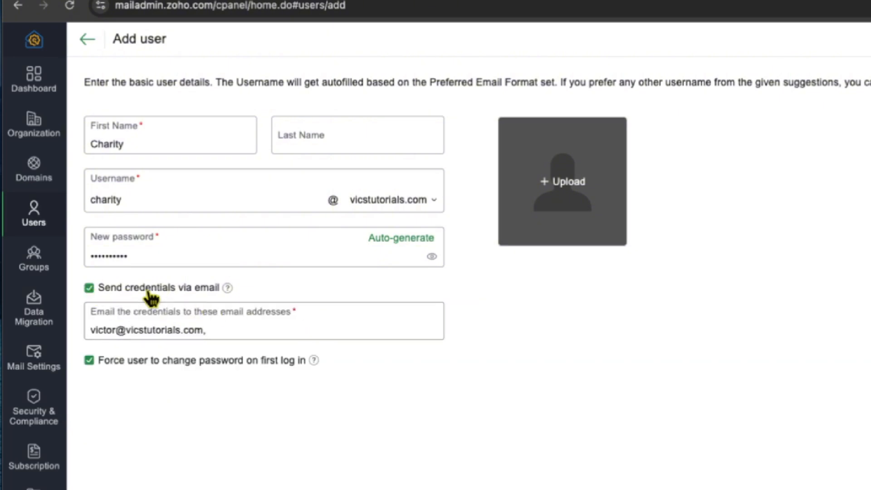
{"action": "left_click", "coordinate": [201, 331]}
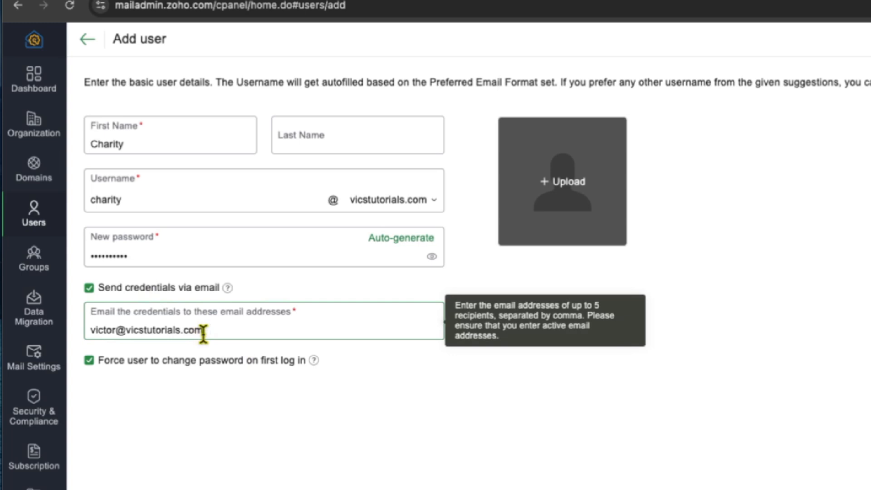
{"action": "left_click_drag", "start_coordinate": [205, 332], "coordinate": [86, 321]}
{"action": "left_click", "coordinate": [222, 332]}
{"action": "type", "text": "chartiaefalkdfj@lakjs"}
{"action": "key", "text": "BackSpace"}
{"action": "key", "text": "BackSpace"}
{"action": "key", "text": "BackSpace"}
{"action": "key", "text": "BackSpace"}
{"action": "key", "text": "BackSpace"}
{"action": "key", "text": "BackSpace"}
{"action": "key", "text": "BackSpace"}
{"action": "key", "text": "BackSpace"}
{"action": "key", "text": "BackSpace"}
{"action": "key", "text": "BackSpace"}
{"action": "key", "text": "BackSpace"}
{"action": "key", "text": "BackSpace"}
{"action": "key", "text": "BackSpace"}
{"action": "key", "text": "BackSpace"}
{"action": "key", "text": "BackSpace"}
{"action": "key", "text": "BackSpace"}
{"action": "key", "text": "BackSpace"}
{"action": "key", "text": "BackSpace"}
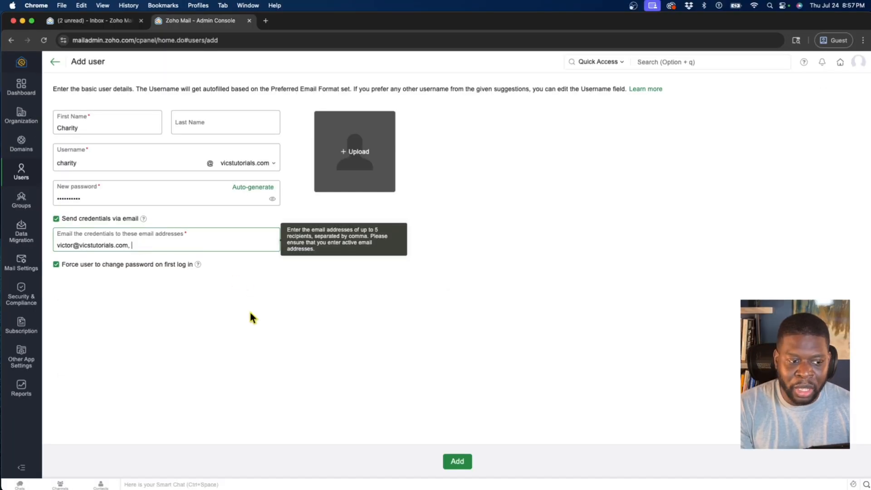
{"action": "left_click", "coordinate": [250, 313]}
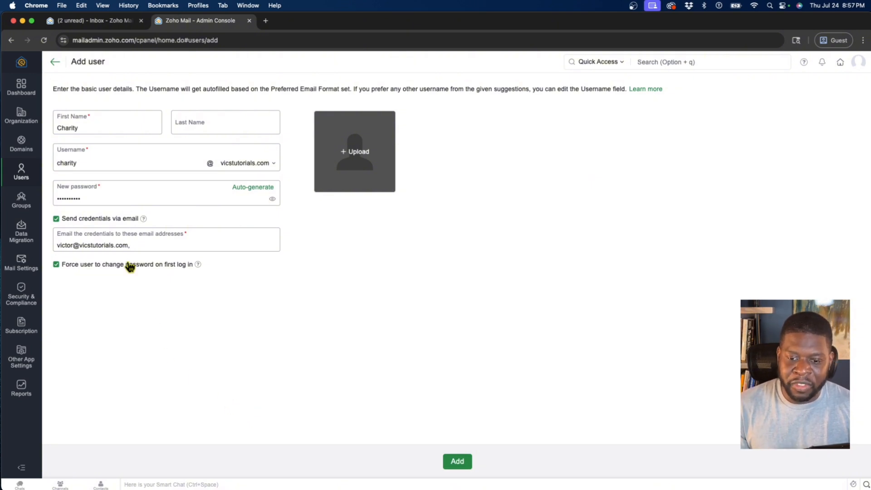
{"action": "left_click", "coordinate": [56, 264]}
{"action": "left_click", "coordinate": [56, 218]}
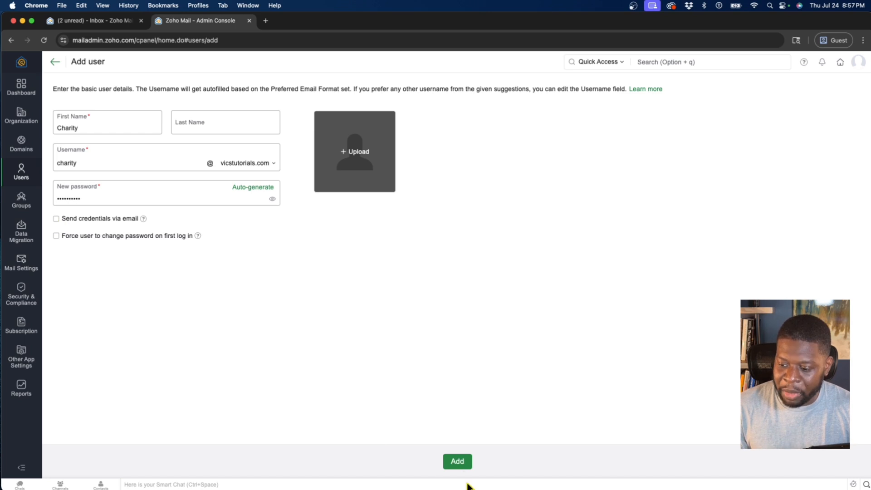
- Submit the new user and dismiss the success page to see two users listed
{"action": "left_click", "coordinate": [452, 462]}
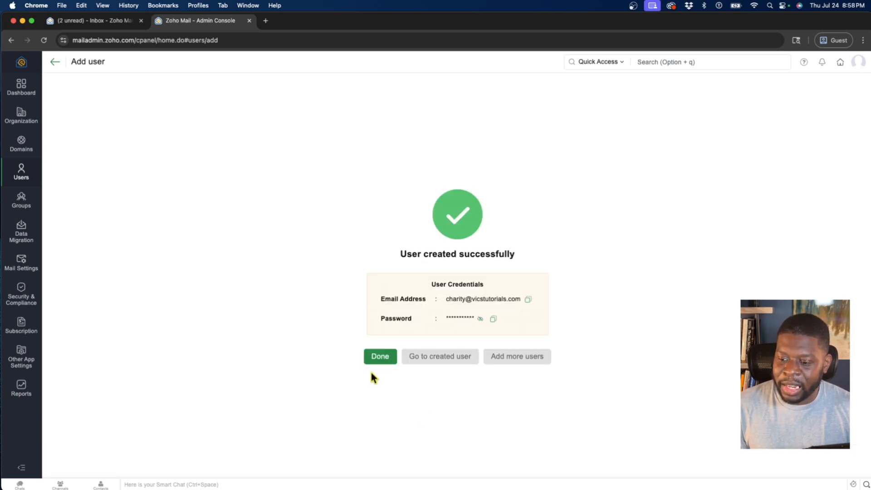
{"action": "left_click", "coordinate": [368, 359]}
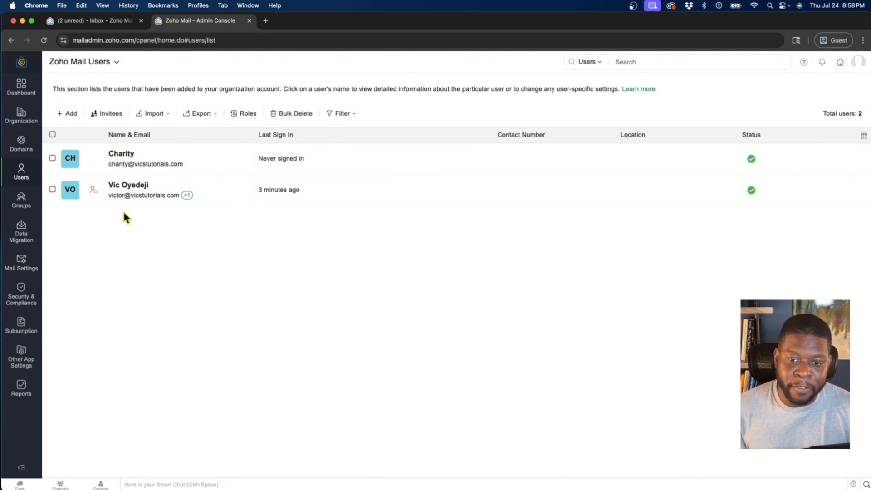
- Start a new user named Vics Tutorials Support with the username 'support'
{"action": "left_click", "coordinate": [70, 117]}
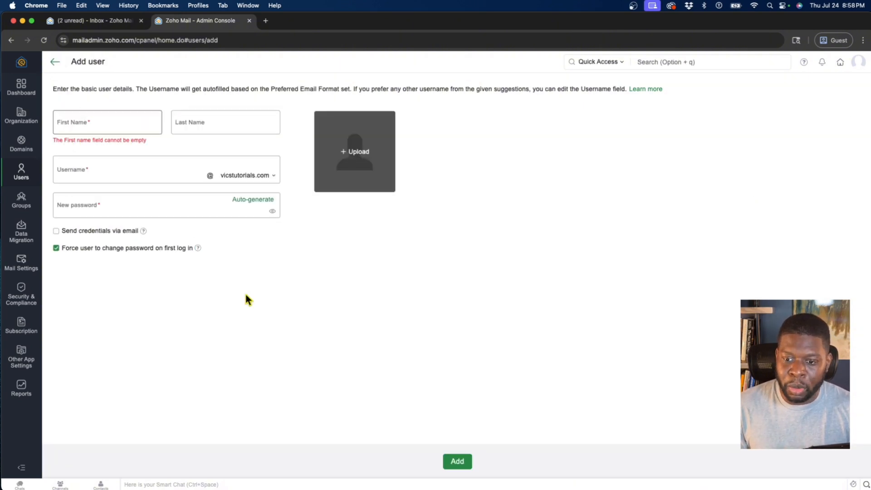
{"action": "left_click", "coordinate": [123, 131]}
{"action": "type", "text": "Suppo"}
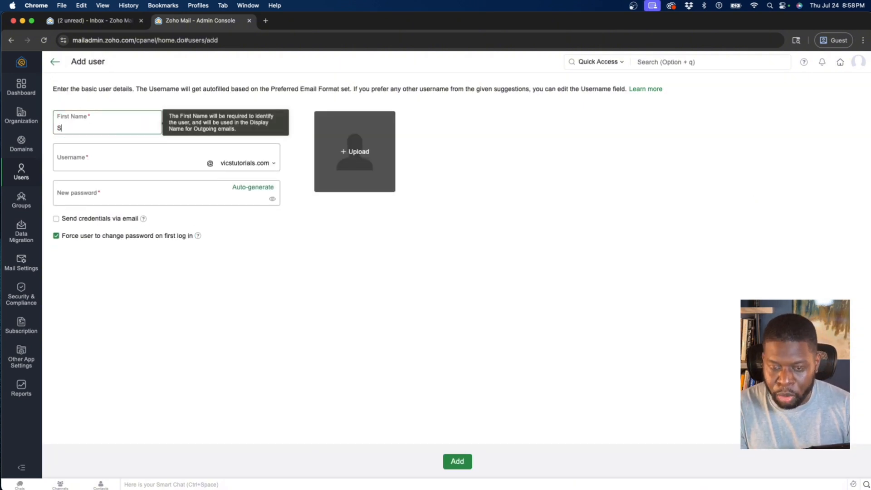
{"action": "key", "text": "BackSpace"}
{"action": "key", "text": "BackSpace"}
{"action": "key", "text": "BackSpace"}
{"action": "key", "text": "BackSpace"}
{"action": "key", "text": "BackSpace"}
{"action": "type", "text": "Vics "}
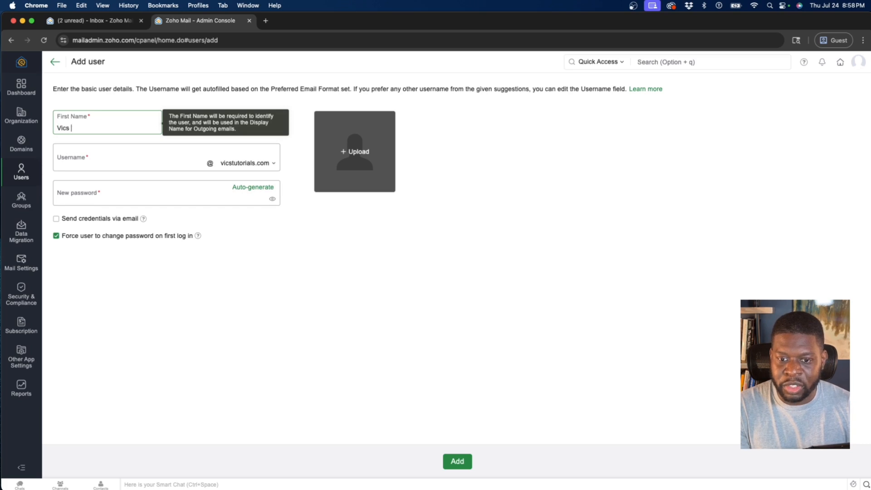
{"action": "type", "text": "Tutorials"}
{"action": "key", "text": "Tab"}
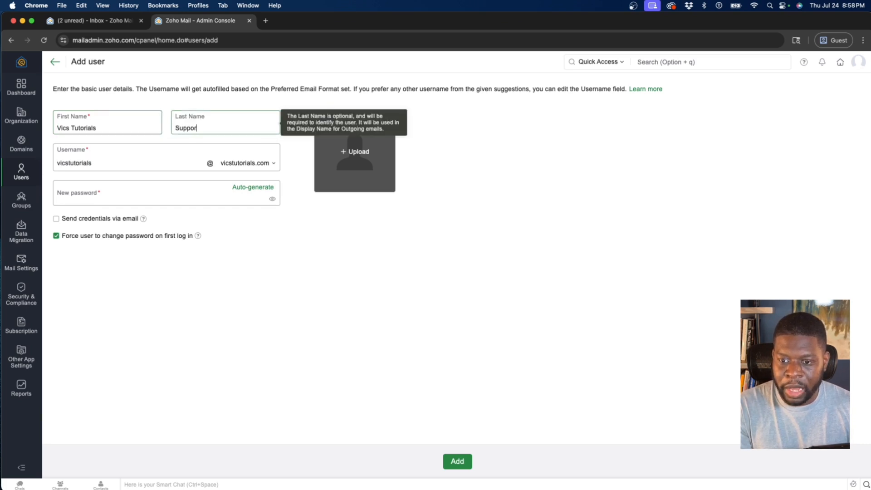
{"action": "key", "text": "Tab"}
{"action": "triple_click", "coordinate": [78, 164]}
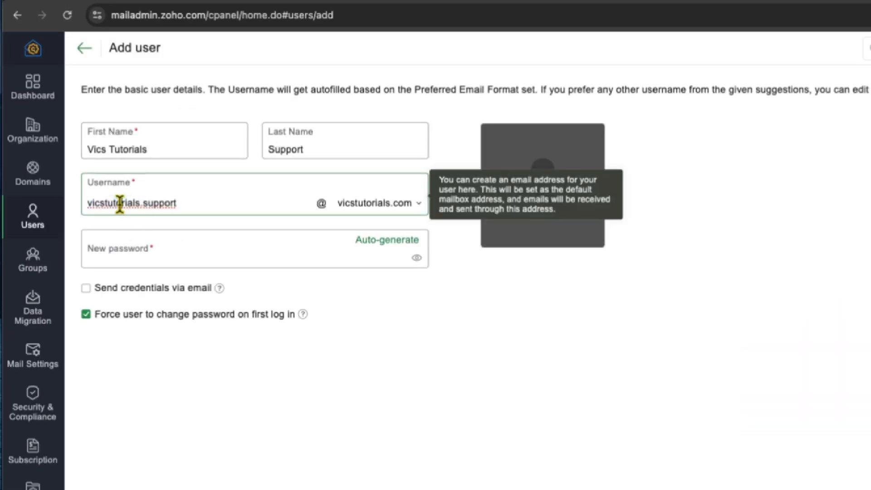
{"action": "key", "text": "BackSpace"}
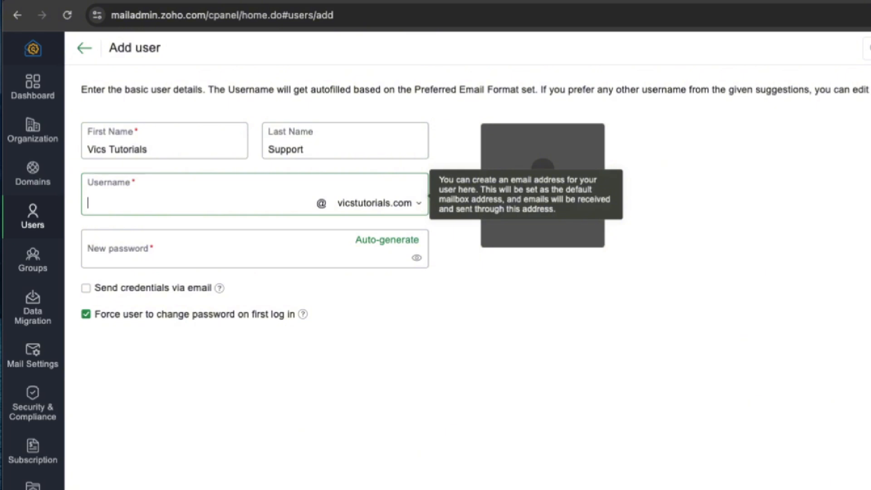
{"action": "type", "text": "support"}
{"action": "left_click", "coordinate": [308, 350]}
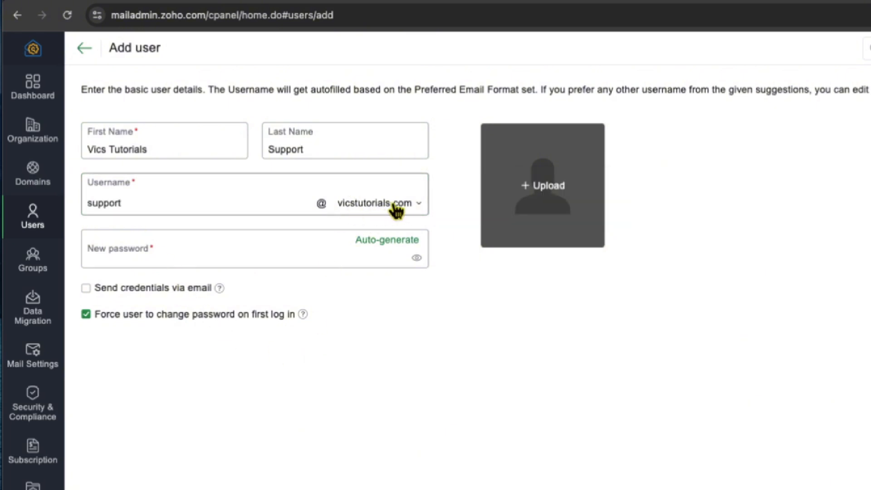
- Give the support user a password and turn off the forced password change on first login
{"action": "left_click", "coordinate": [217, 259]}
{"action": "type", "text": "••••••••••"}
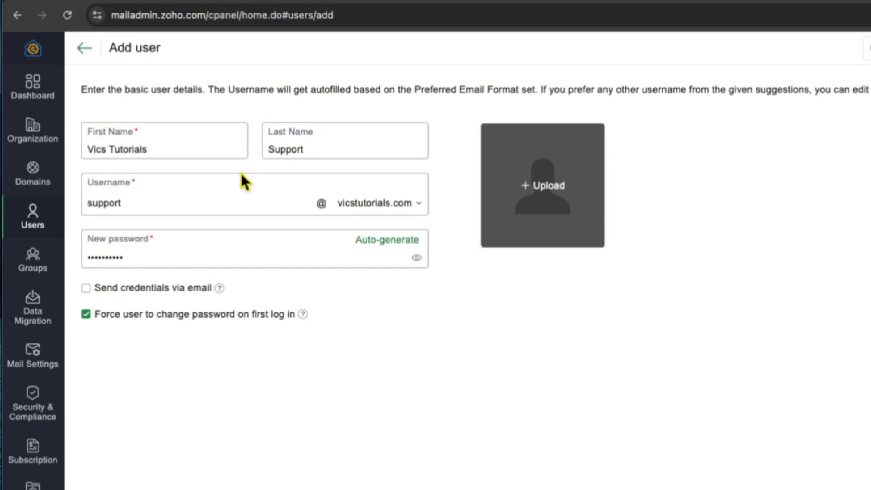
{"action": "left_click", "coordinate": [86, 315]}
- Create the support user, return to the three-user list, and open a new browser tab
{"action": "left_click", "coordinate": [457, 461]}
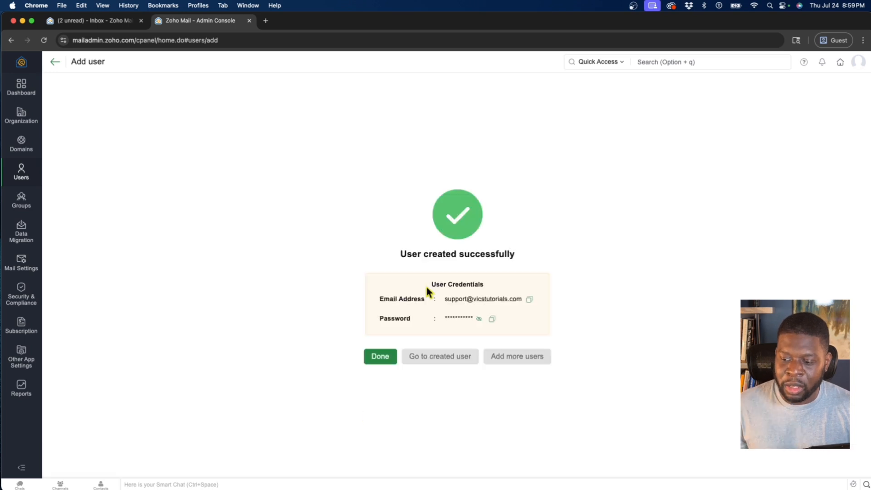
{"action": "left_click", "coordinate": [381, 355]}
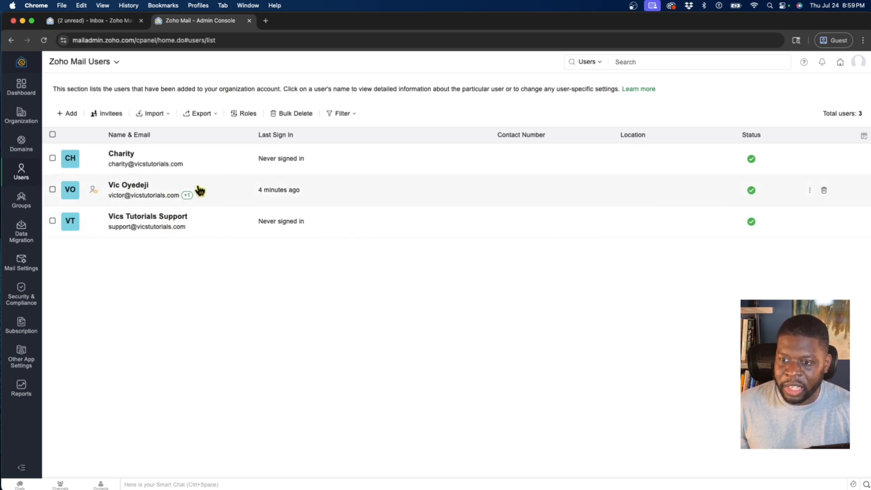
{"action": "left_click", "coordinate": [266, 22]}
- Load mail.zoho.com, check the signed-in account in its profile panel, then return to the admin tab
{"action": "type", "text": "mail.zoho"}
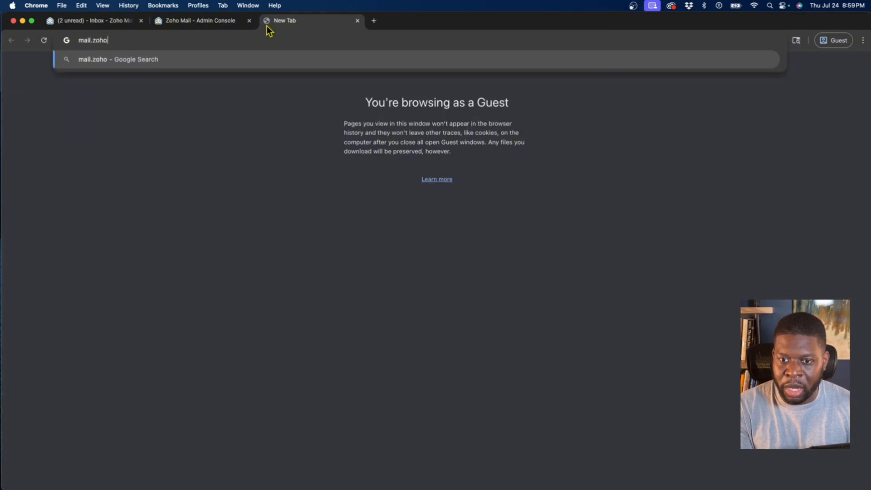
{"action": "type", "text": ".com"}
{"action": "key", "text": "Return"}
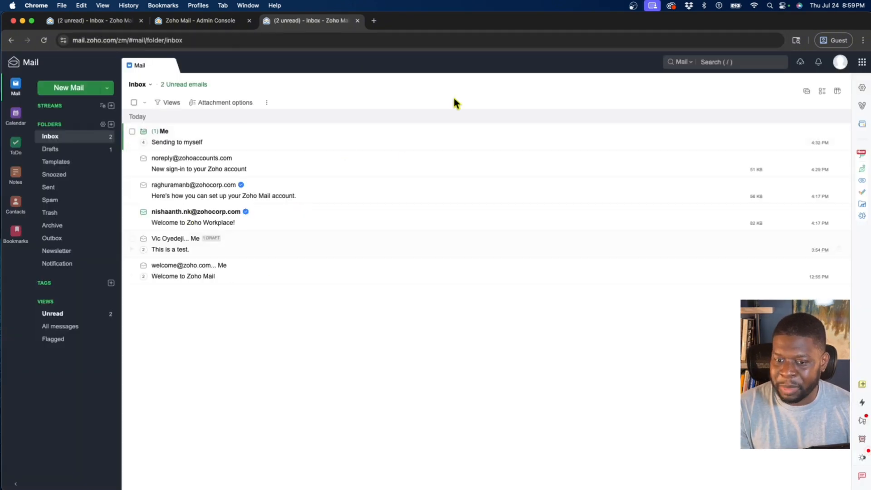
{"action": "left_click", "coordinate": [840, 63]}
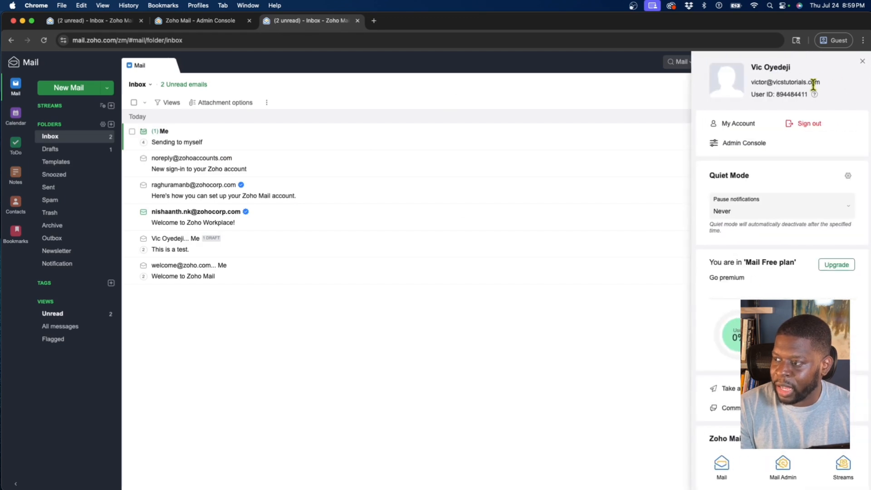
{"action": "left_click_drag", "start_coordinate": [826, 83], "coordinate": [763, 82]}
{"action": "scroll", "coordinate": [763, 82], "scroll_direction": "up", "scroll_amount": 3}
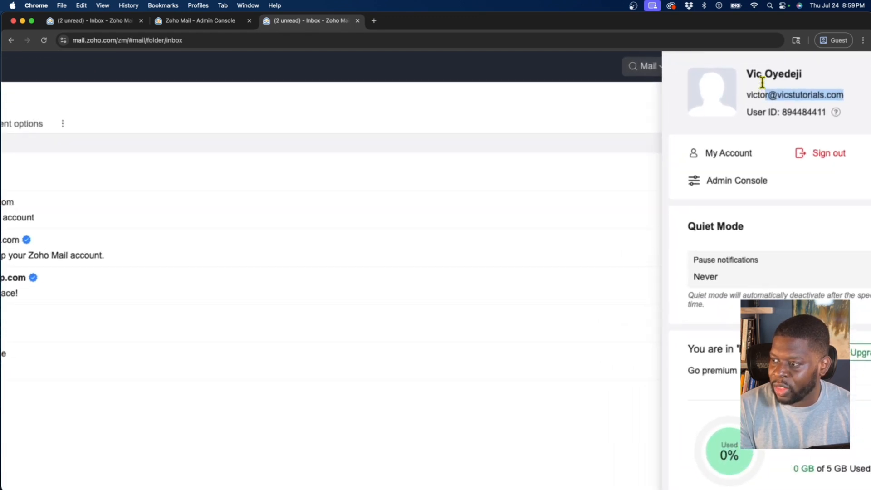
{"action": "scroll", "coordinate": [762, 82], "scroll_direction": "right", "scroll_amount": 1}
{"action": "left_click", "coordinate": [811, 105]}
{"action": "scroll", "coordinate": [810, 101], "scroll_direction": "down", "scroll_amount": 3}
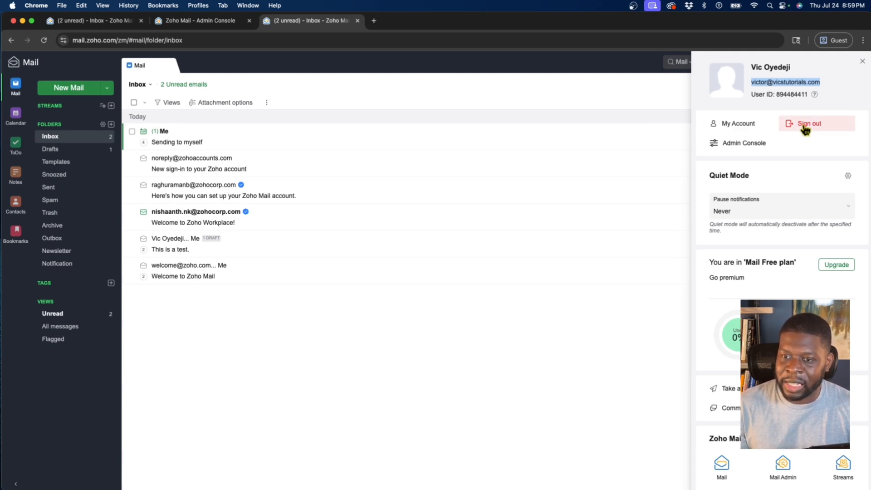
{"action": "left_click", "coordinate": [206, 21]}
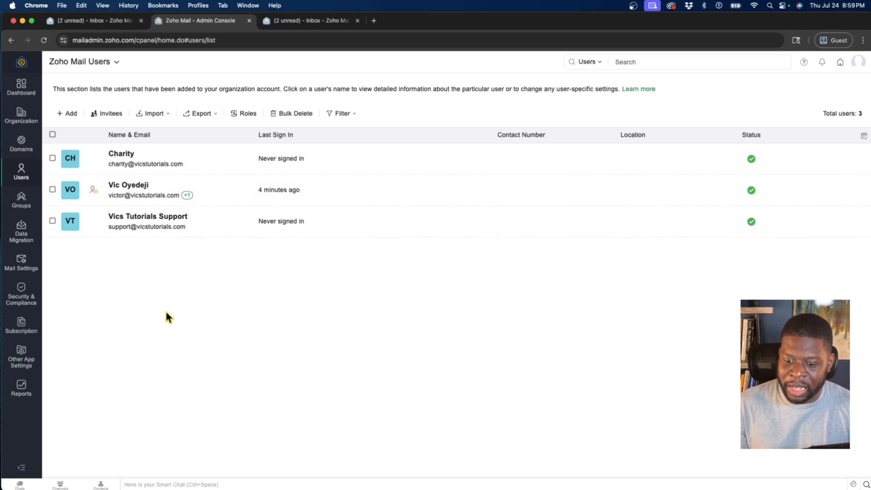
- Check the desktop app's signed-in account, close the profile panel, and move the window higher
{"action": "mouse_move", "coordinate": [190, 475]}
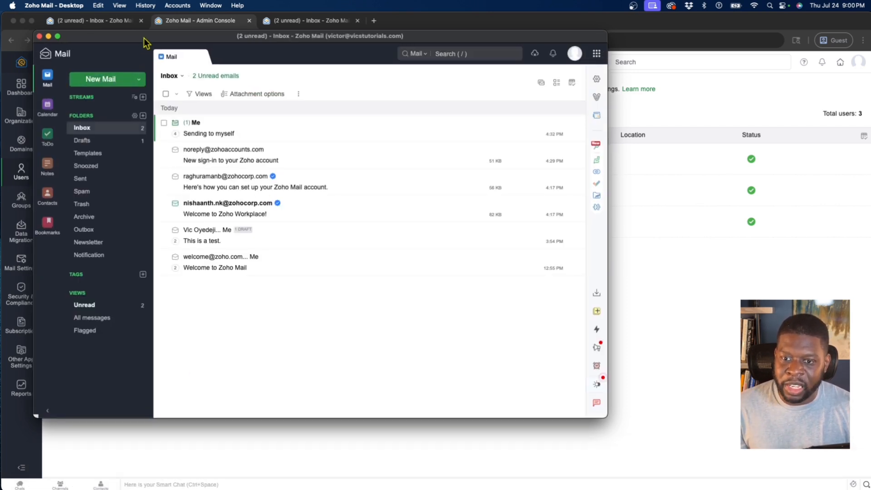
{"action": "left_click_drag", "start_coordinate": [141, 50], "coordinate": [128, 68]}
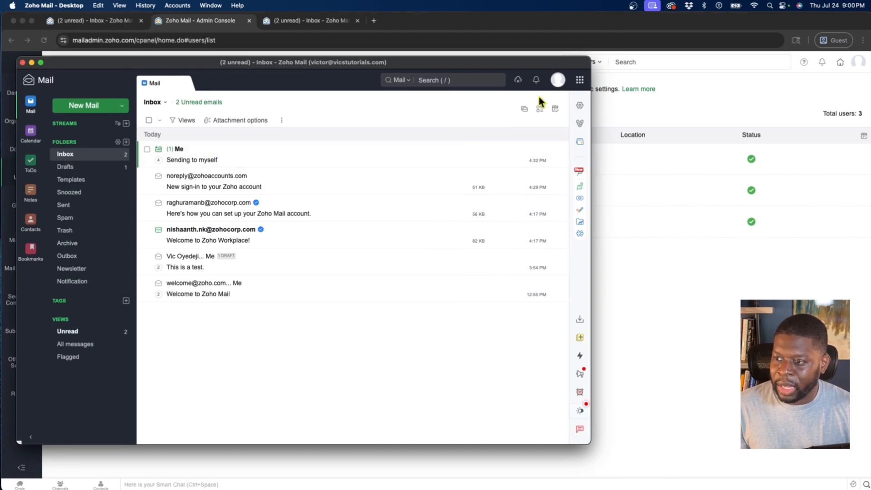
{"action": "left_click", "coordinate": [558, 80]}
{"action": "left_click_drag", "start_coordinate": [553, 103], "coordinate": [464, 104]}
{"action": "left_click", "coordinate": [580, 79]}
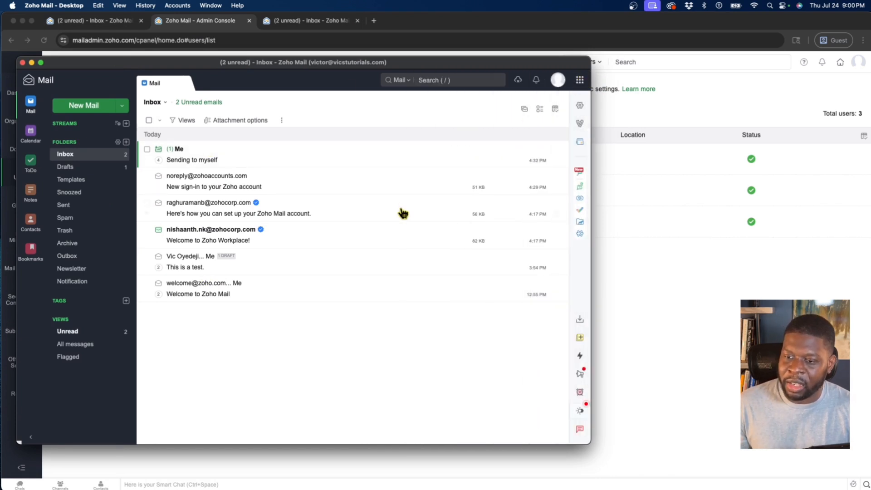
{"action": "left_click_drag", "start_coordinate": [397, 65], "coordinate": [403, 57]}
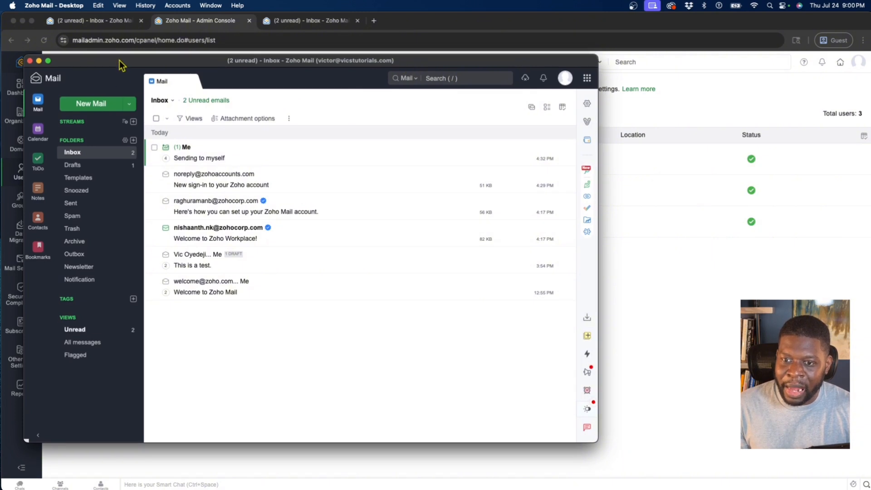
{"action": "left_click_drag", "start_coordinate": [145, 58], "coordinate": [145, 46]}
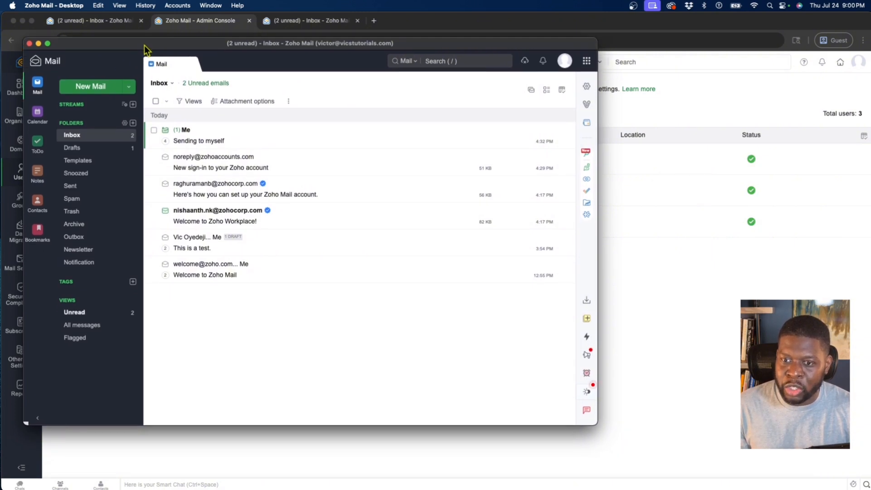
- Add the support mailbox as a second account, sign in with its password, and skip the location review
{"action": "left_click", "coordinate": [176, 6]}
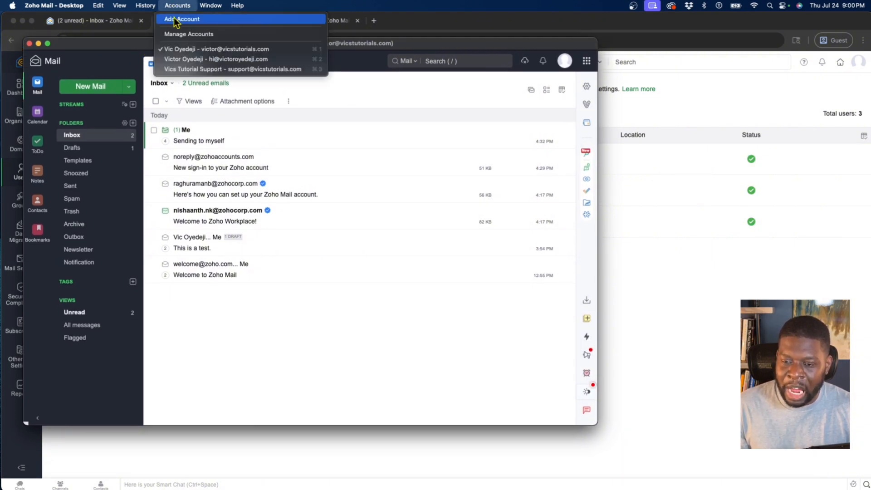
{"action": "left_click", "coordinate": [176, 20]}
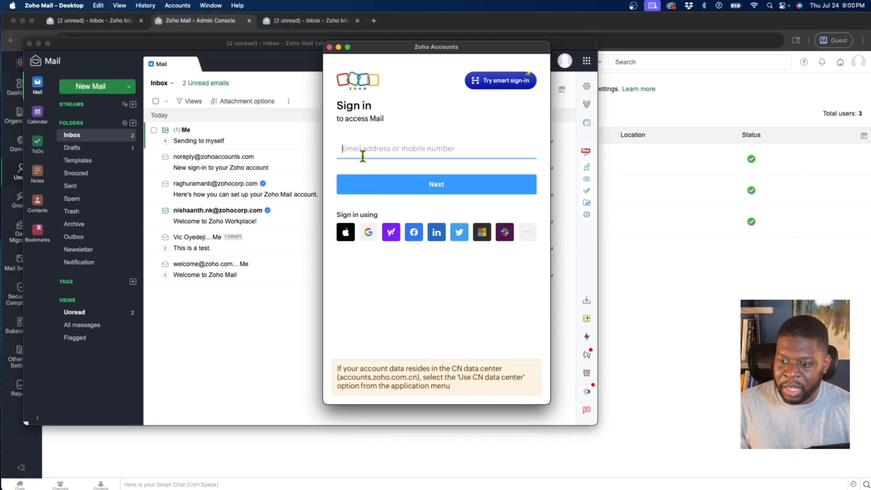
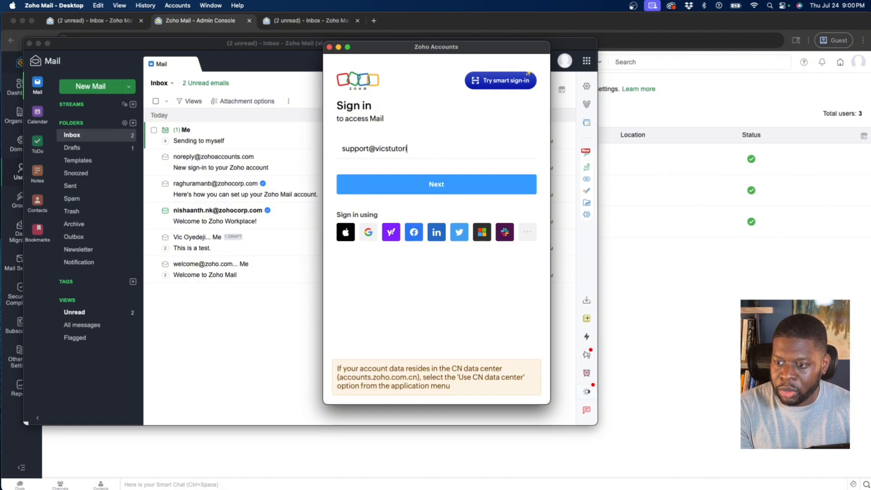
{"action": "left_click", "coordinate": [373, 186]}
{"action": "type", "text": "••••"}
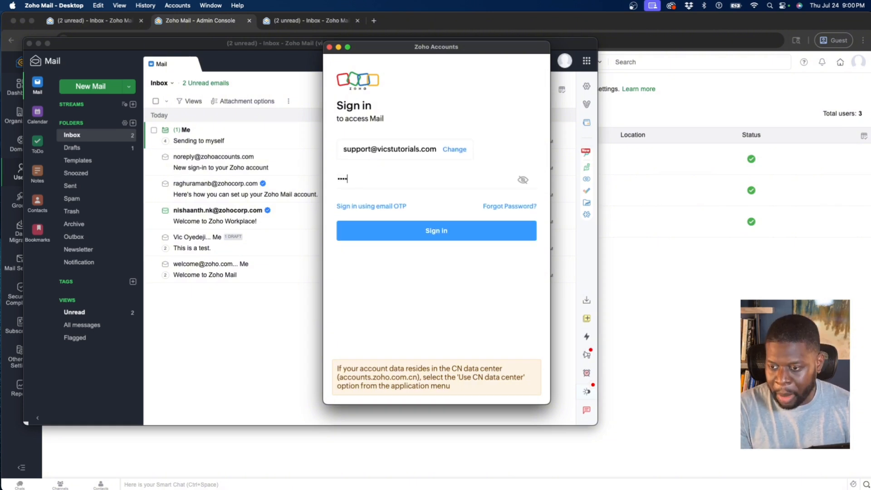
{"action": "key", "text": "Return"}
{"action": "left_click", "coordinate": [506, 278]}
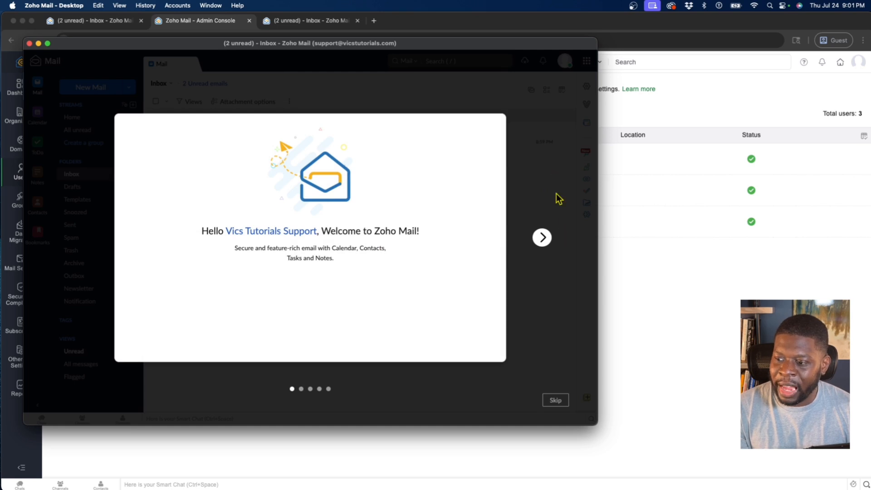
- Skip the welcome tour and scroll through the support mailbox's Mail settings
{"action": "left_click", "coordinate": [554, 401]}
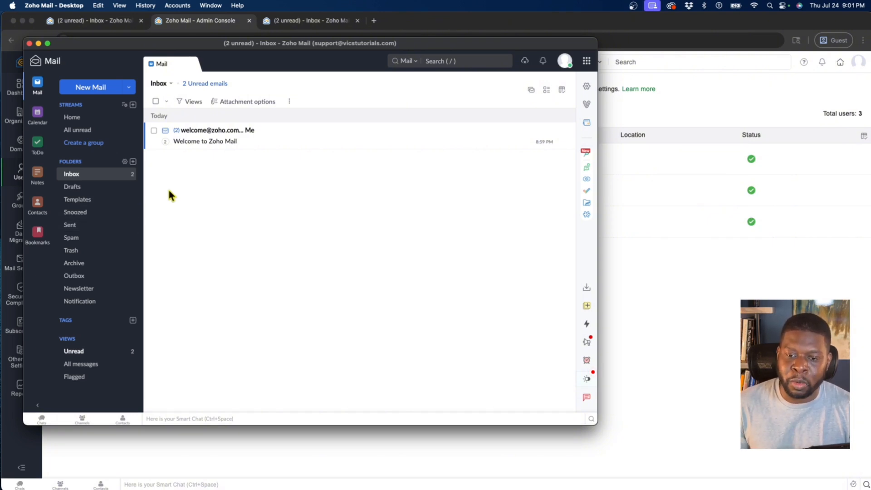
{"action": "left_click", "coordinate": [587, 87]}
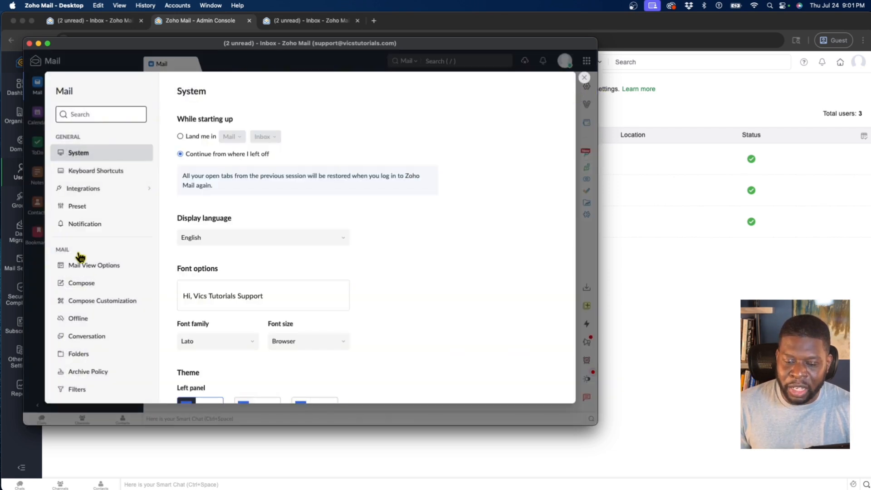
{"action": "scroll", "coordinate": [78, 253], "scroll_direction": "down", "scroll_amount": 1}
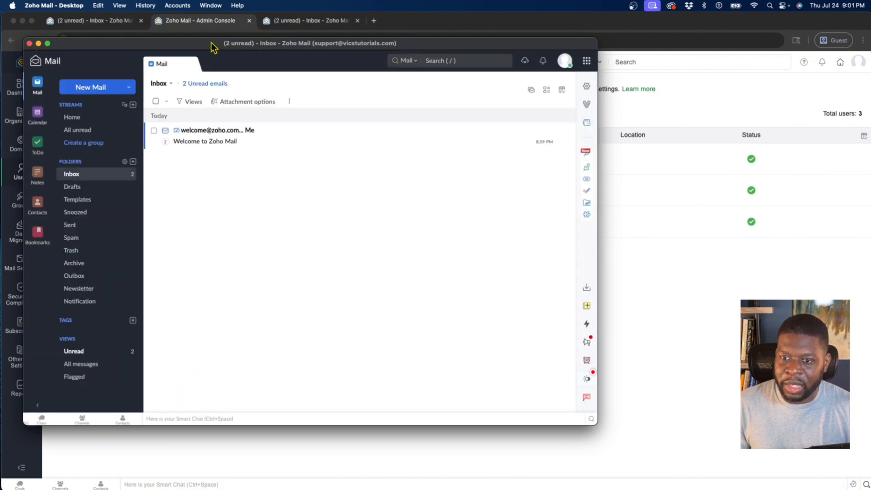
- Switch to the main account, then back to the support mailbox
{"action": "left_click", "coordinate": [177, 5]}
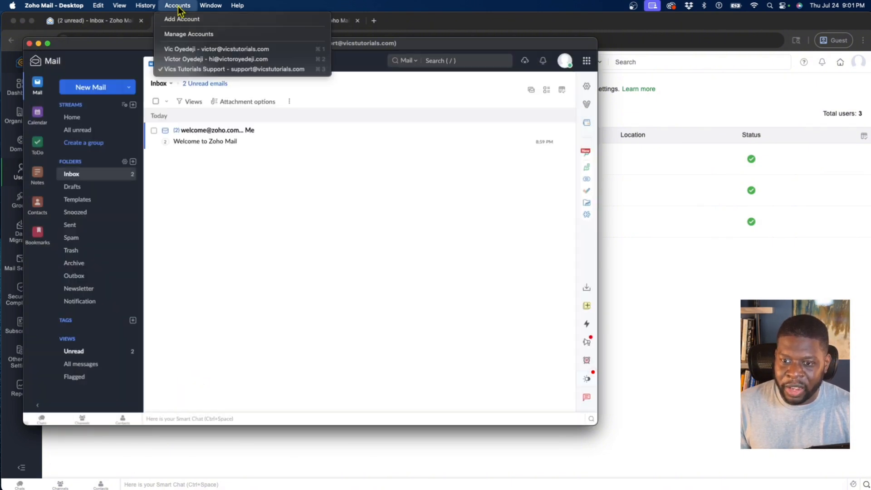
{"action": "left_click", "coordinate": [181, 52]}
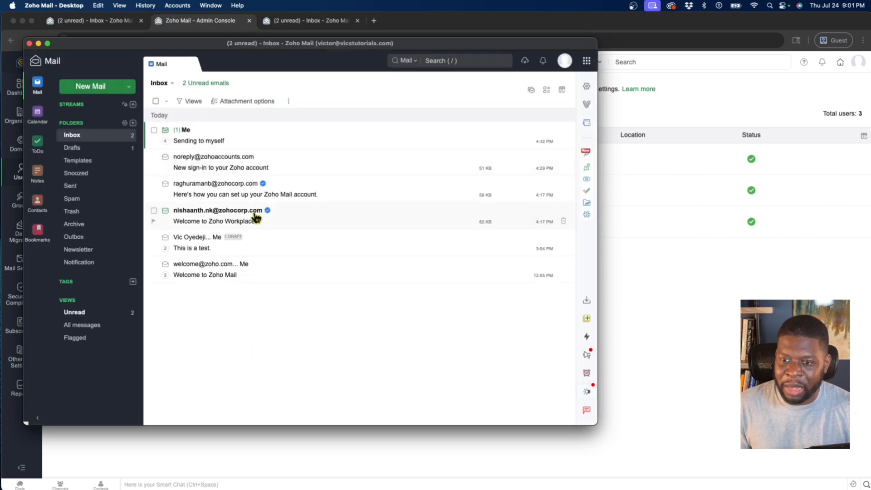
{"action": "left_click", "coordinate": [175, 7]}
{"action": "left_click", "coordinate": [184, 68]}
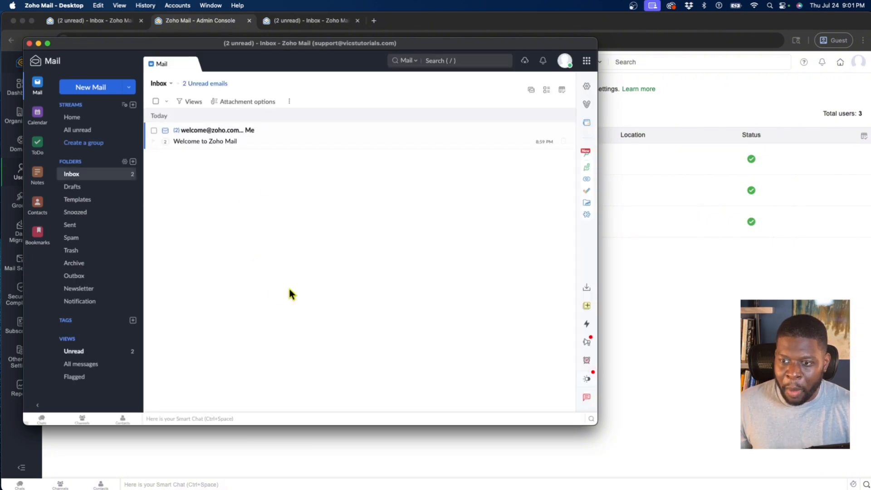
- Return to the main account and quit Zoho Mail - Desktop
{"action": "left_click", "coordinate": [177, 5]}
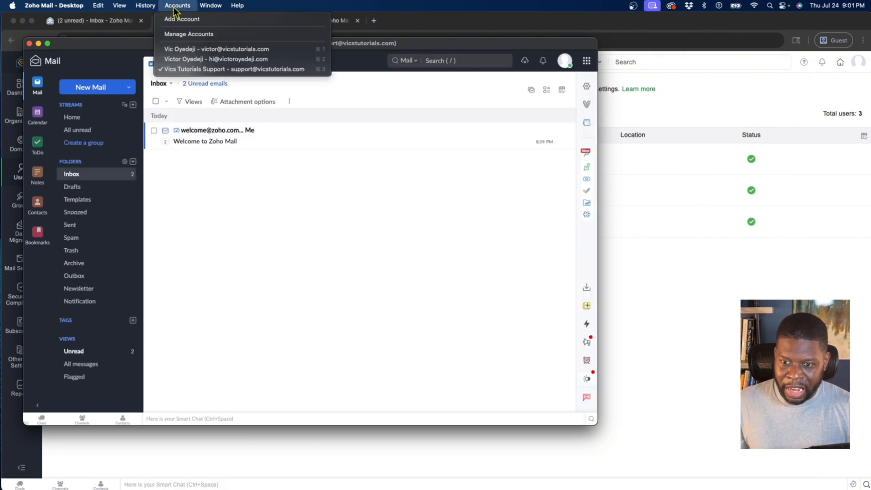
{"action": "left_click", "coordinate": [181, 47]}
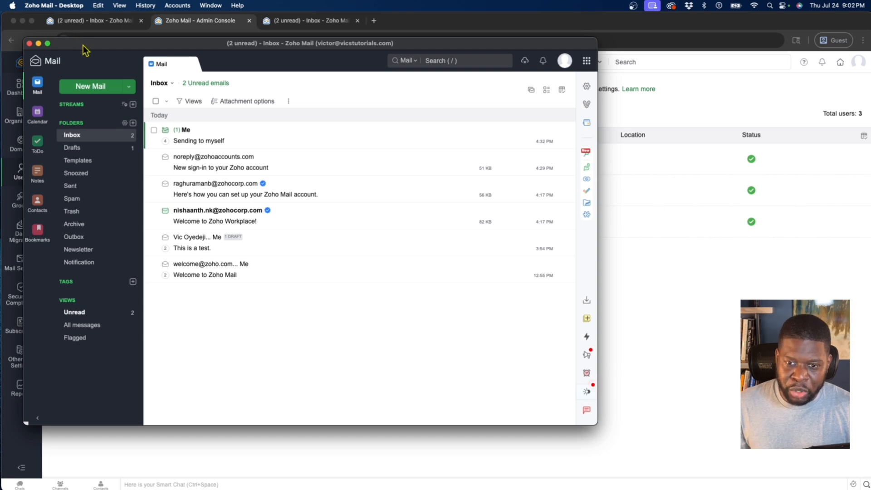
{"action": "left_click", "coordinate": [56, 6]}
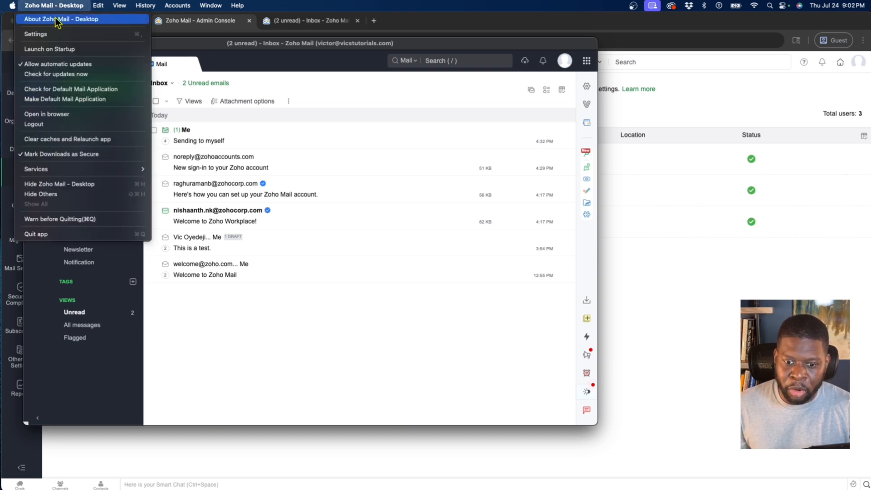
{"action": "left_click", "coordinate": [62, 234]}
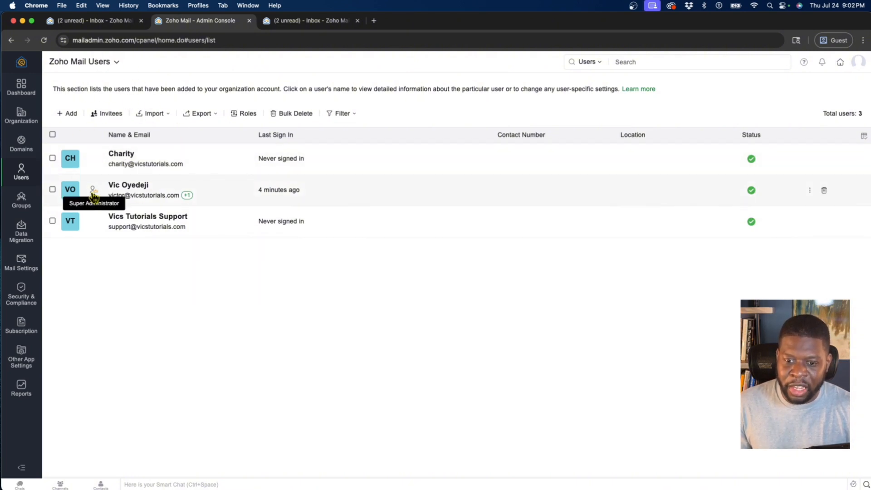
{"action": "scroll", "coordinate": [92, 190], "scroll_direction": "up", "scroll_amount": 5}
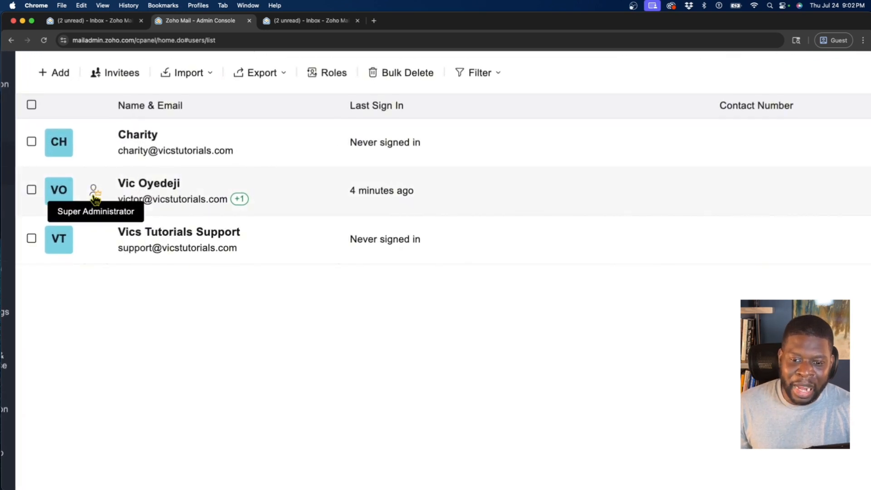
{"action": "scroll", "coordinate": [95, 199], "scroll_direction": "down", "scroll_amount": 5}
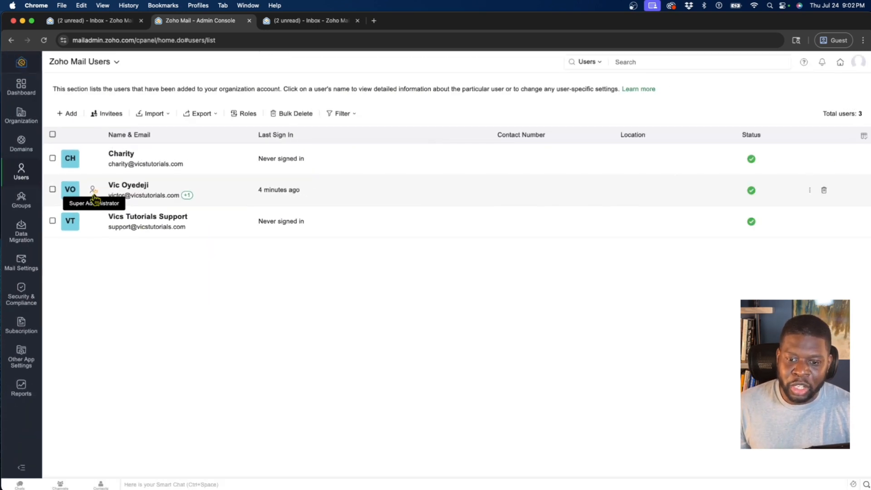